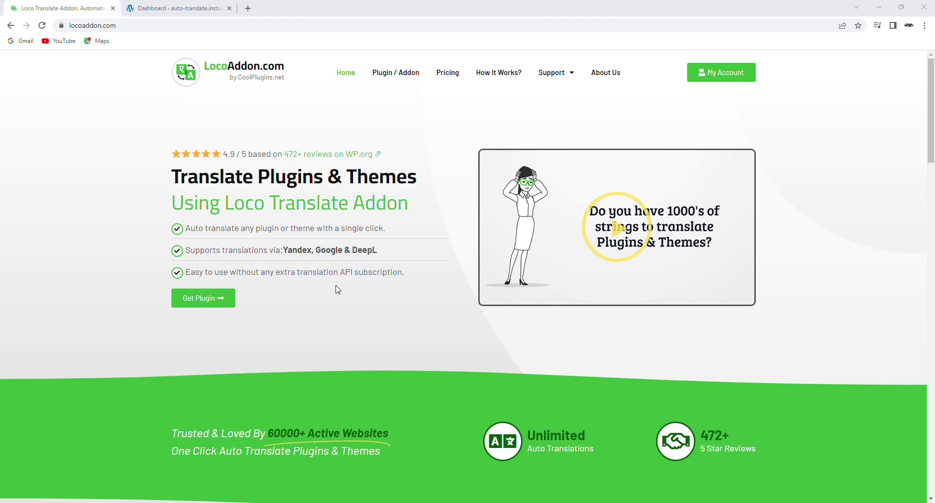
- Scroll the LocoAddon.com homepage down to the What is Loco Translate? section
scroll(338, 289, "down", 3)
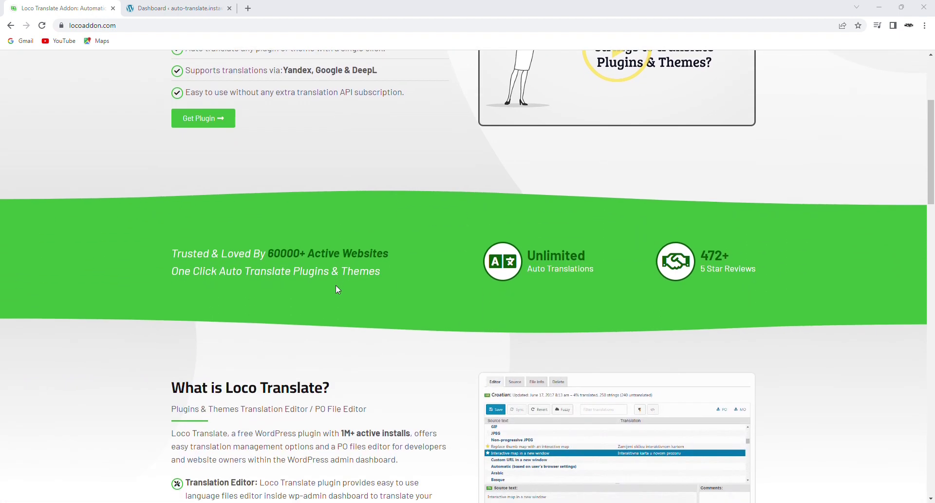
scroll(339, 290, "down", 3)
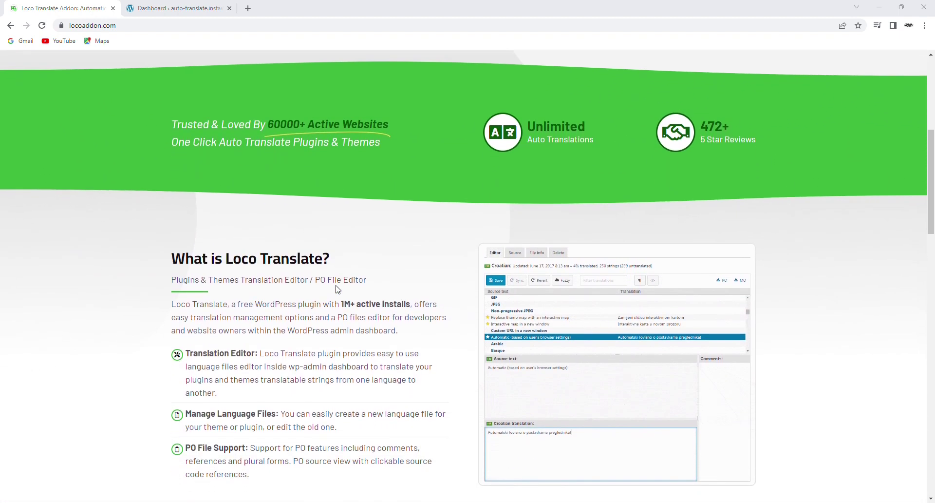
scroll(338, 290, "down", 2)
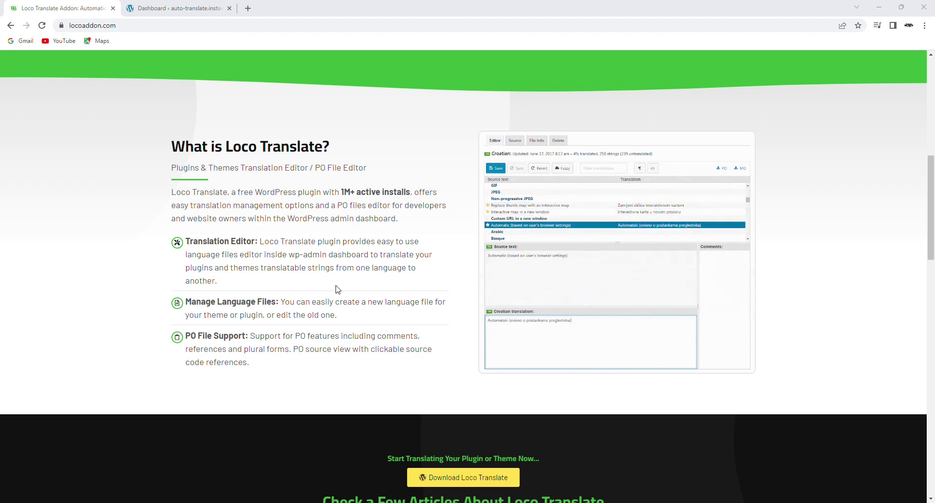
scroll(338, 289, "down", 7)
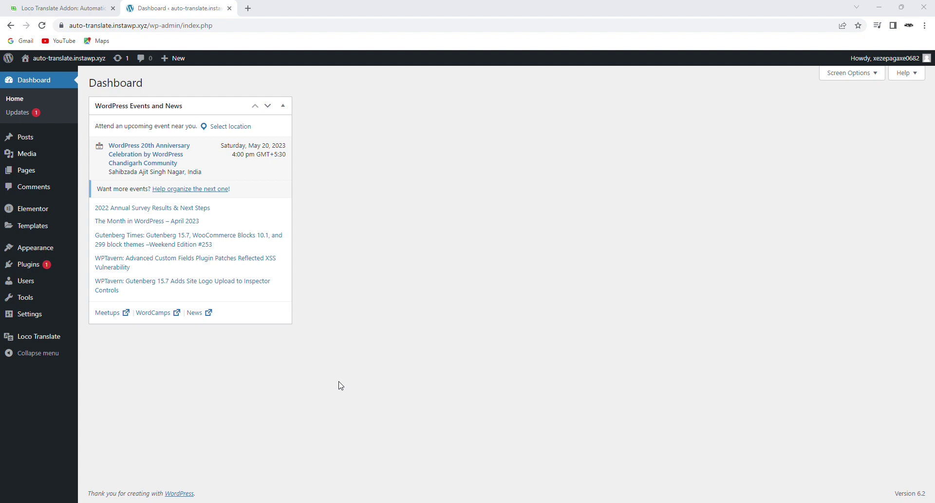
- Show the Installed Plugins list with Loco Translate and Loco Automatic Translate Addon PRO active
mouse_move(29, 268)
left_click(136, 271)
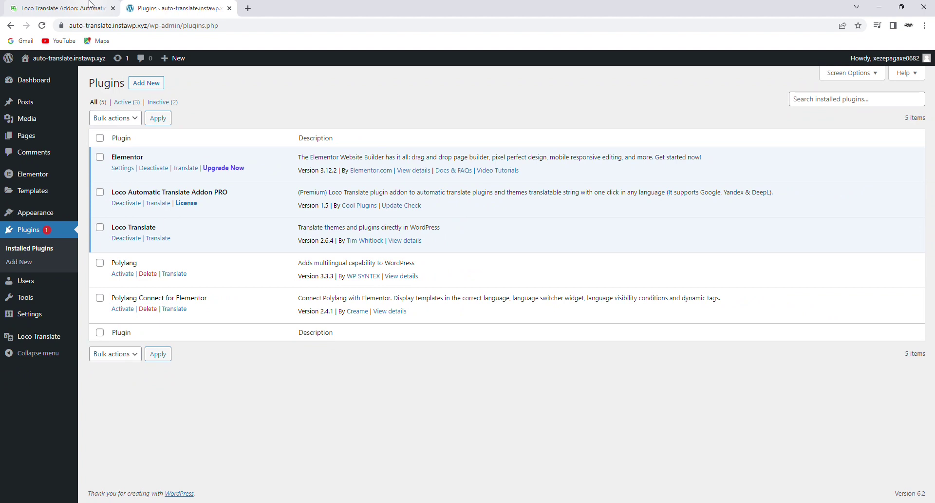
left_click(90, 4)
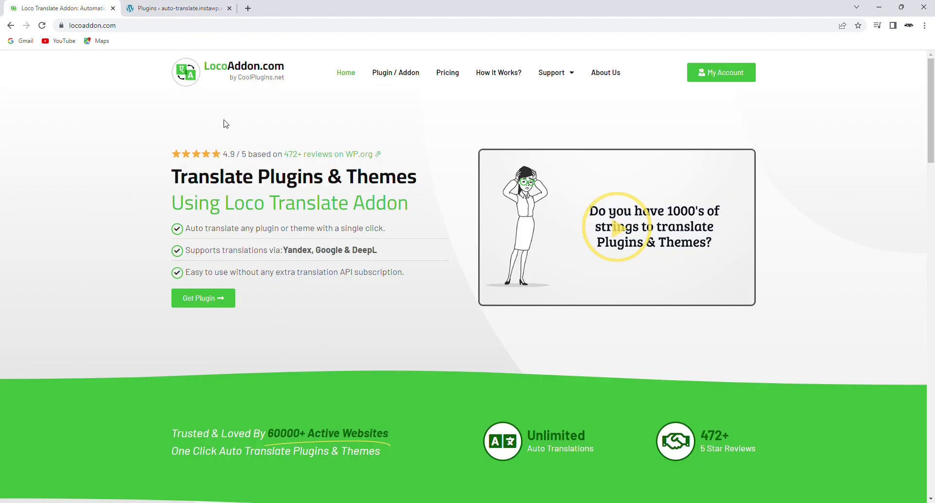
left_click(181, 7)
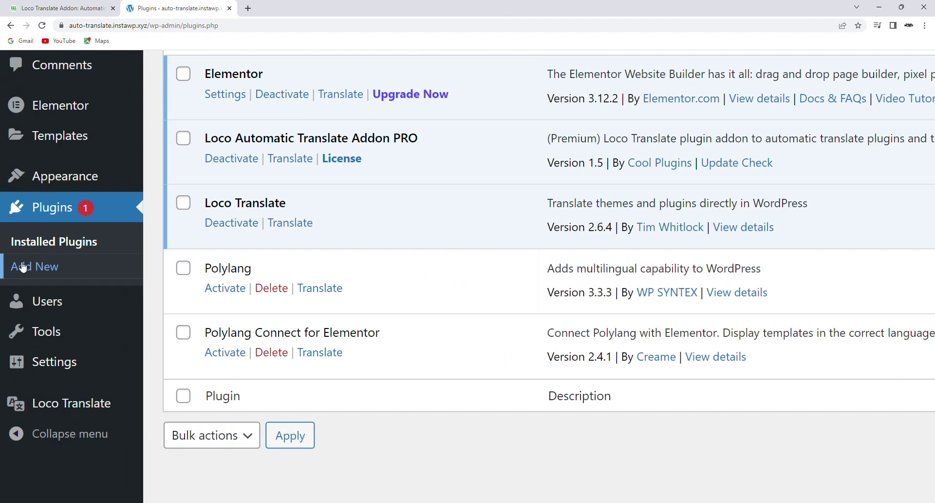
- Look at the zip Upload Plugin panel on the Add New plugins page
left_click(28, 270)
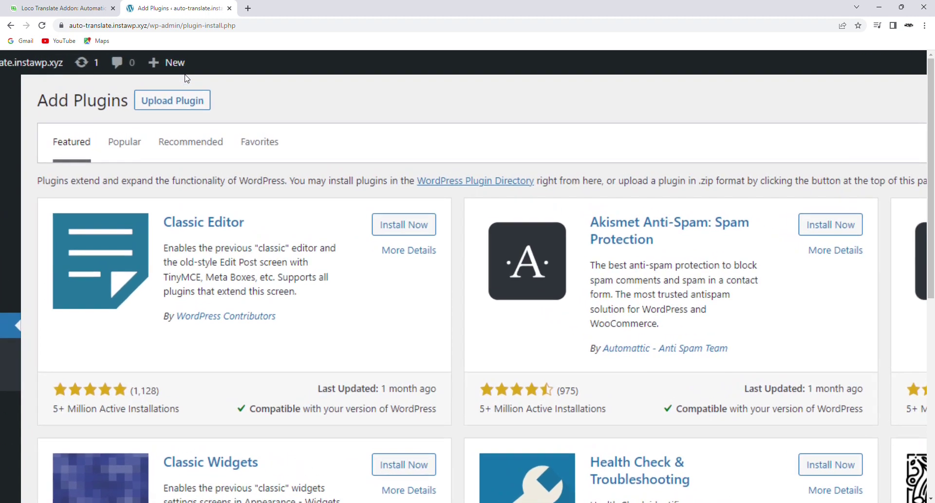
left_click(174, 84)
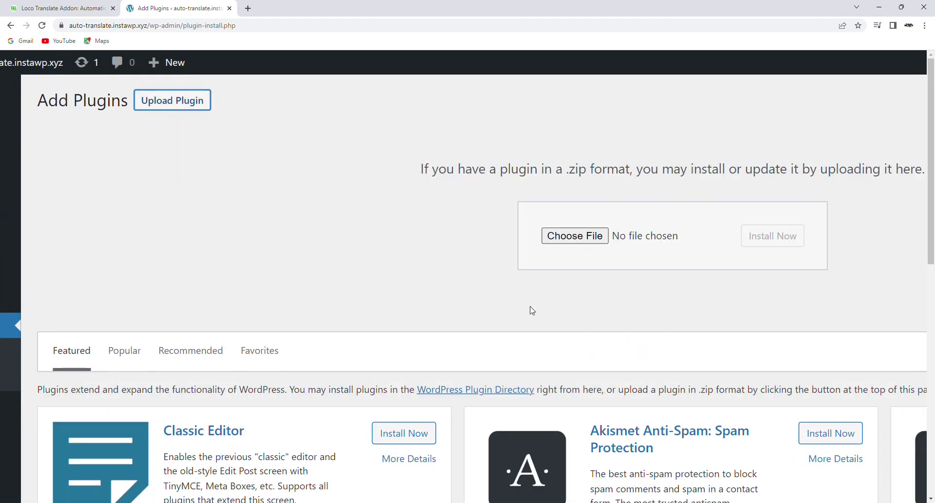
scroll(531, 309, "right", 3)
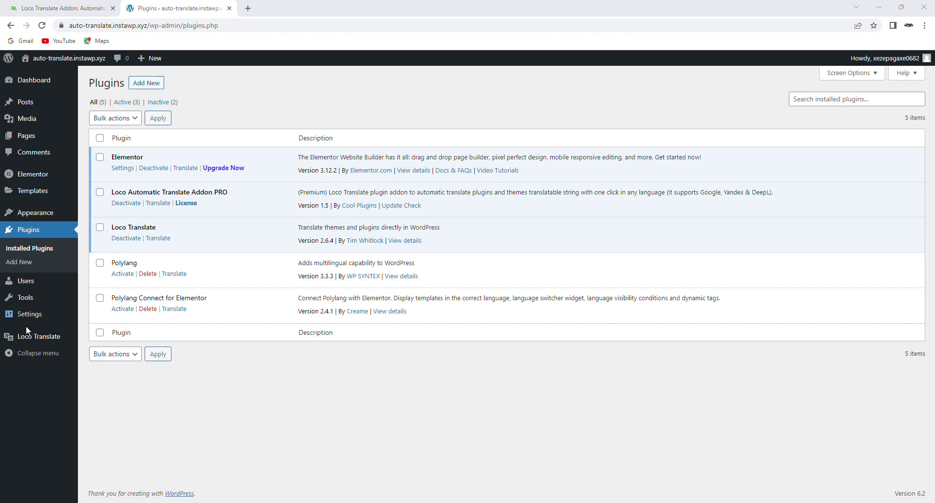
mouse_move(28, 336)
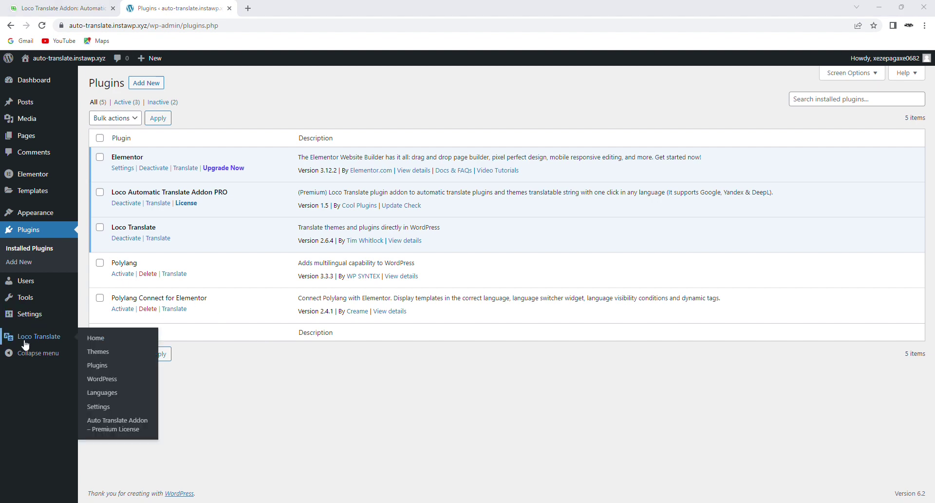
- Add a Spanish (Spain) language to the Loco Translate plugin and start translating loco-translate-es_ES.po
left_click(101, 369)
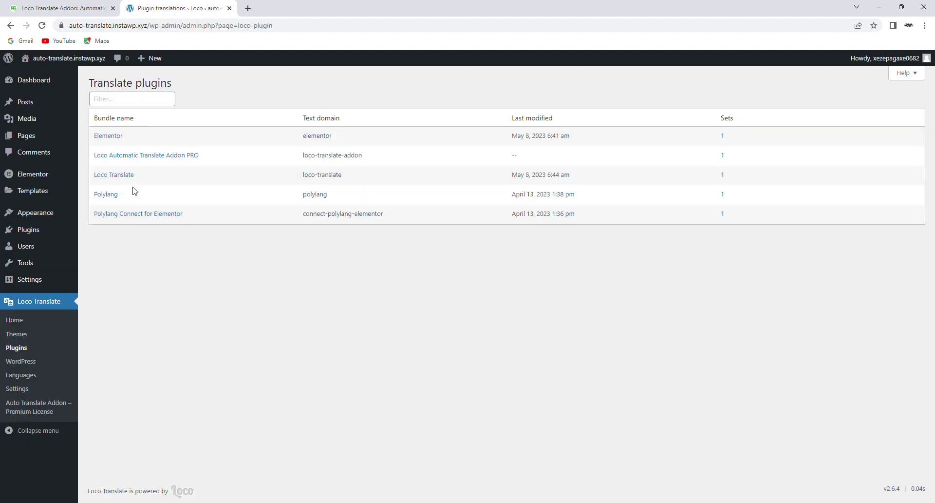
left_click(121, 179)
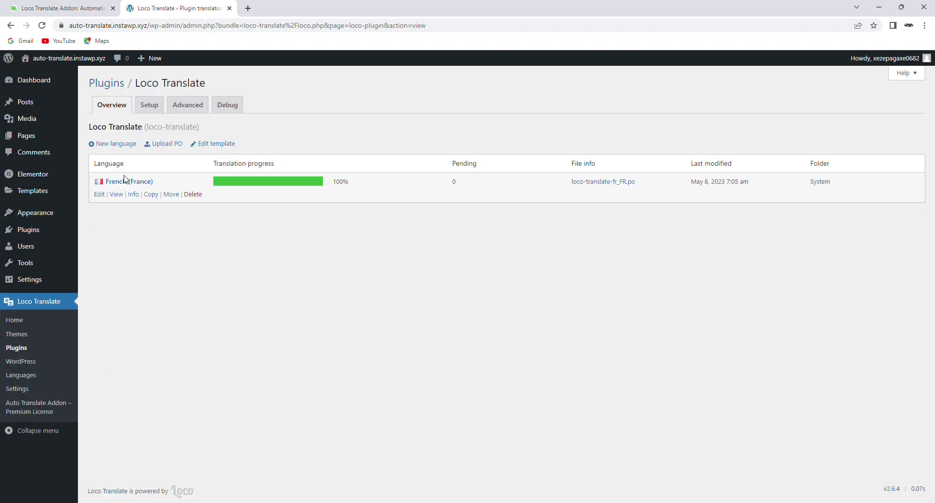
left_click(124, 145)
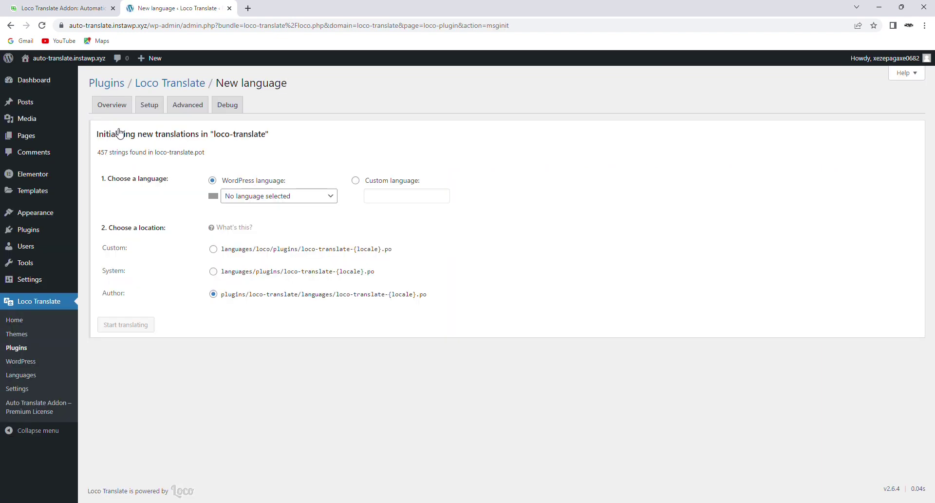
left_click(324, 201)
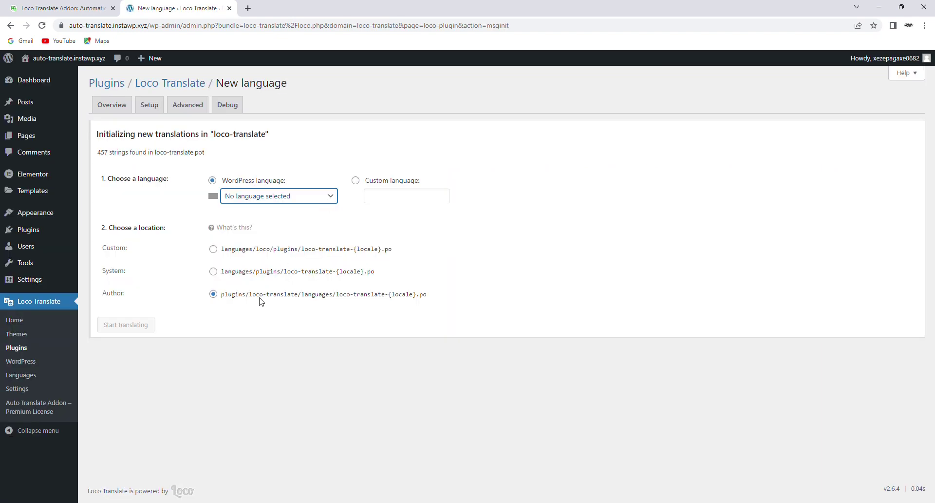
left_click(271, 389)
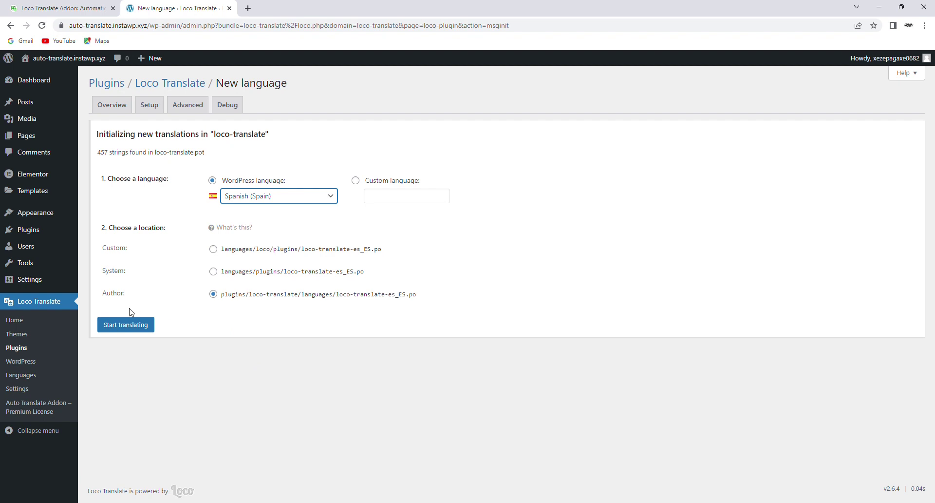
left_click(137, 376)
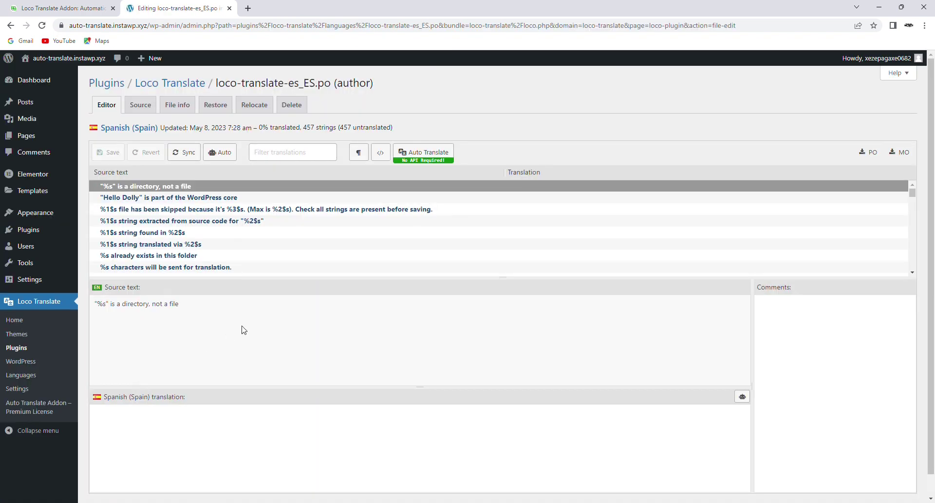
- Auto-translate every Loco Translate string into Spanish using Google Translate and merge the results
scroll(399, 195, "up", 5)
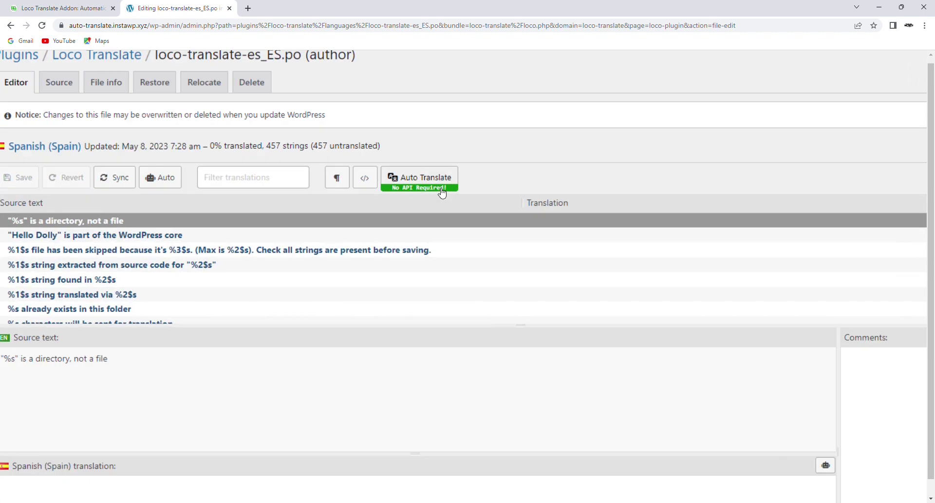
left_click(402, 179)
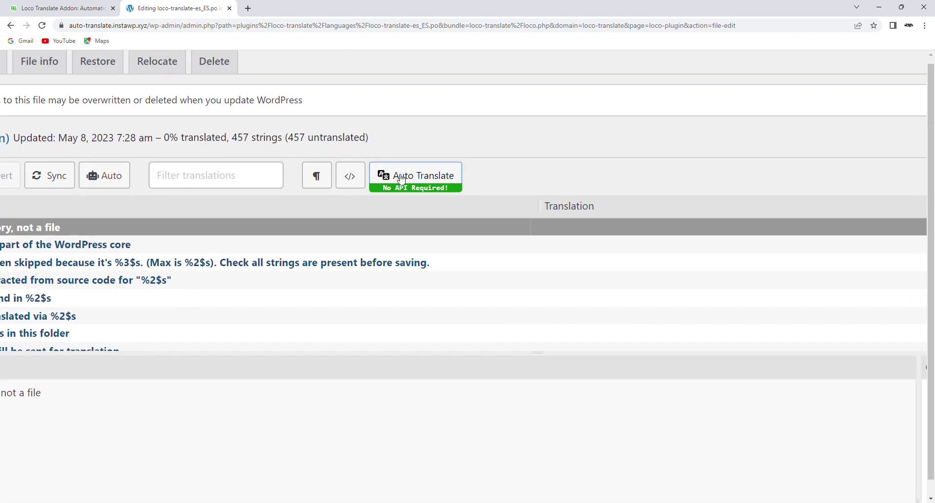
scroll(383, 252, "down", 1)
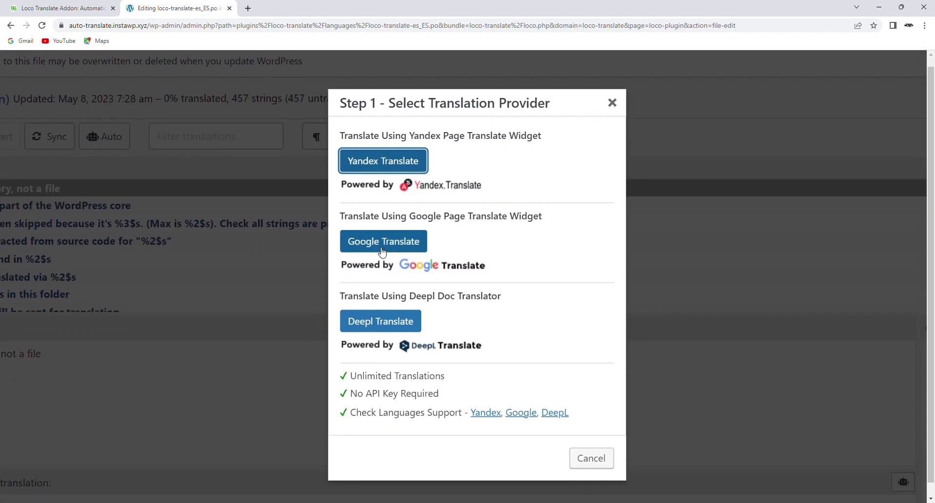
left_click(384, 243)
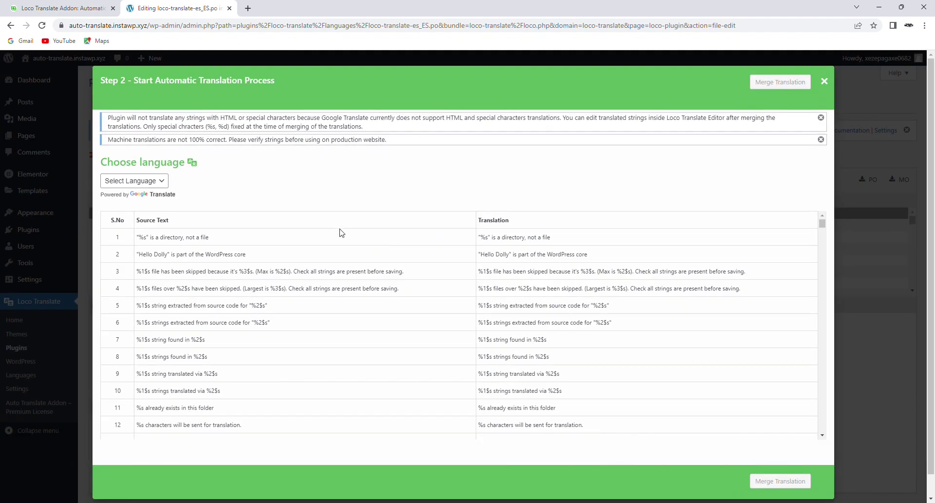
left_click(149, 183)
left_click(124, 195)
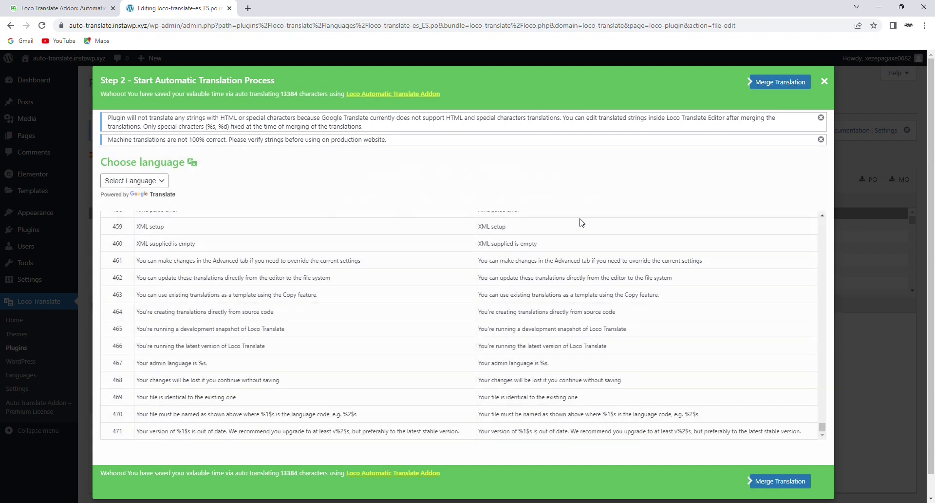
left_click(782, 83)
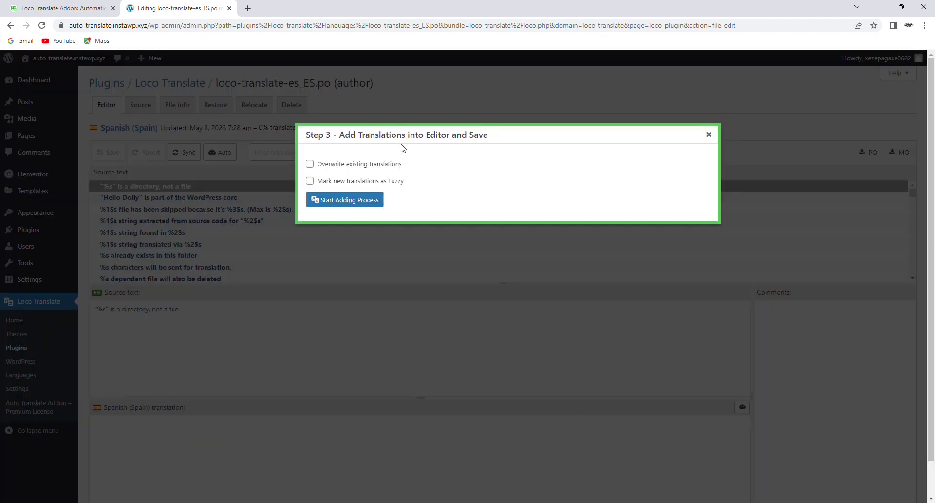
- Add the merged Spanish strings with overwrite enabled and save loco-translate-es_ES.po at 98%
key("ctrl+plus")
key("ctrl+plus")
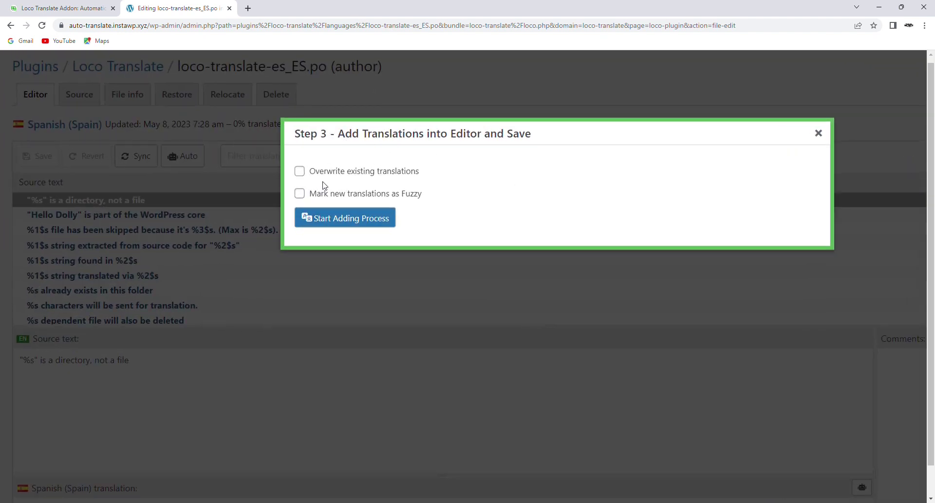
left_click(300, 171)
left_click(337, 223)
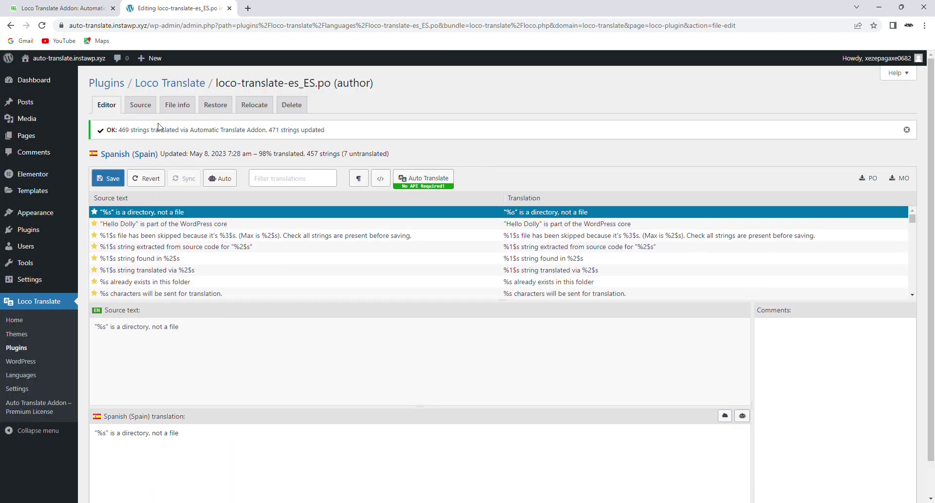
scroll(101, 183, "up", 2)
left_click(102, 184)
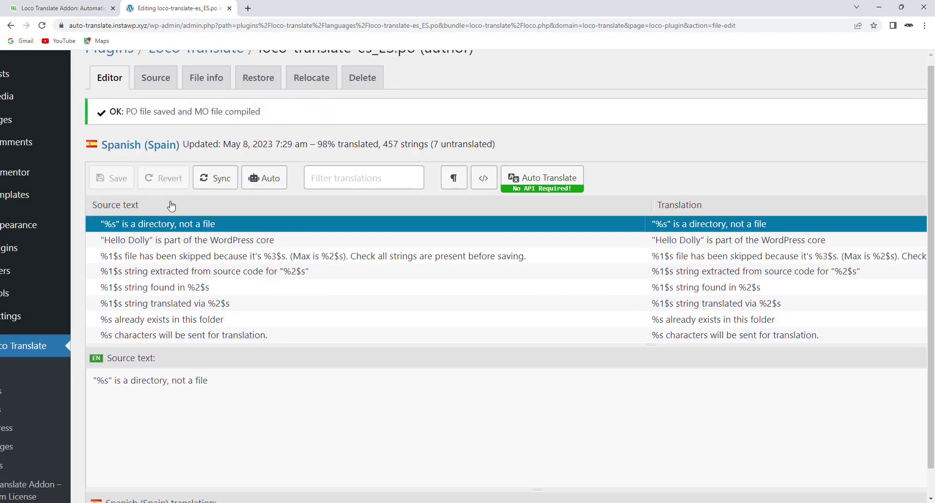
scroll(178, 208, "down", 2)
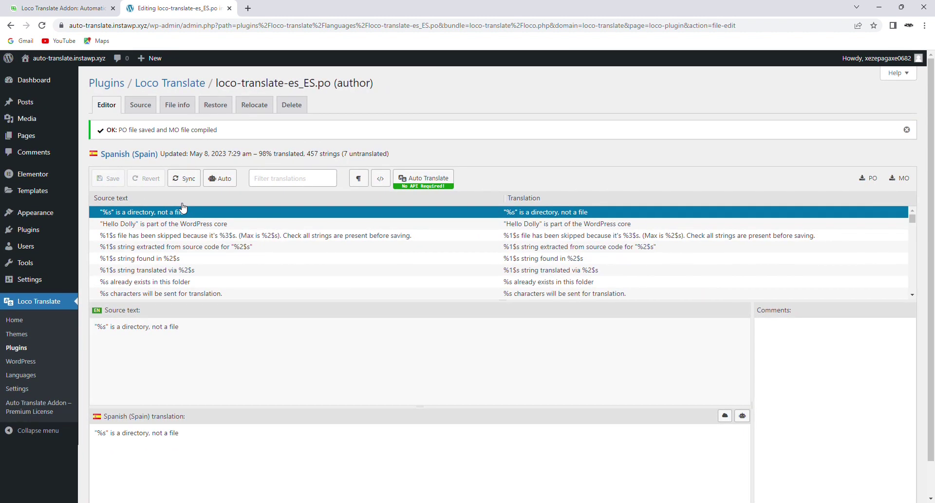
- Permanently delete the Spanish (Spain) translation file from Loco Translate's language overview
left_click(20, 350)
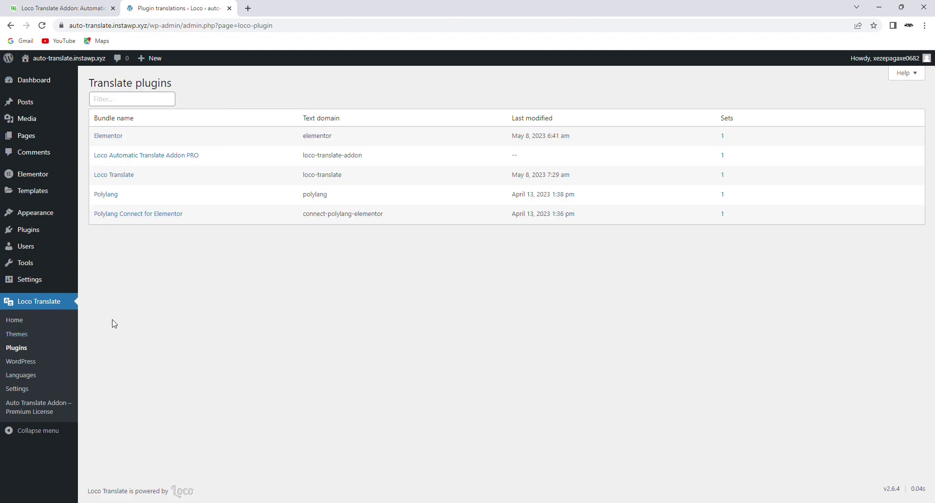
left_click(120, 175)
mouse_move(120, 200)
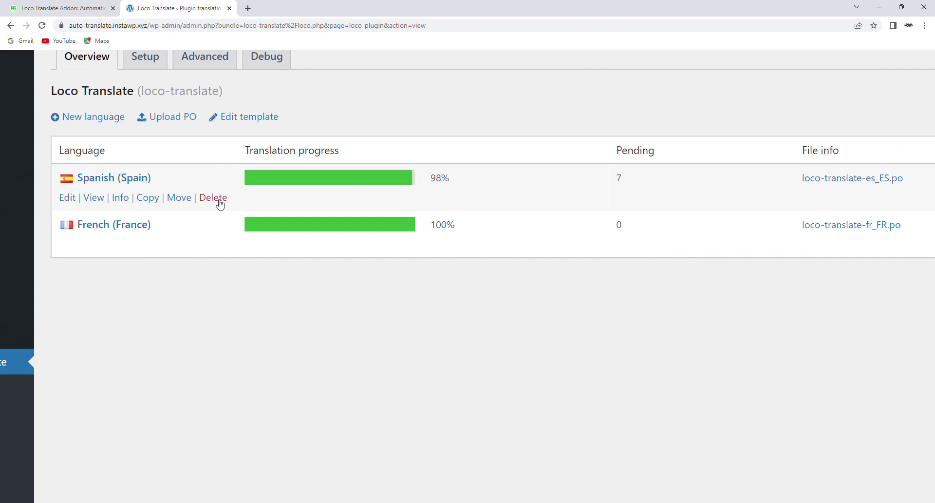
left_click(220, 205)
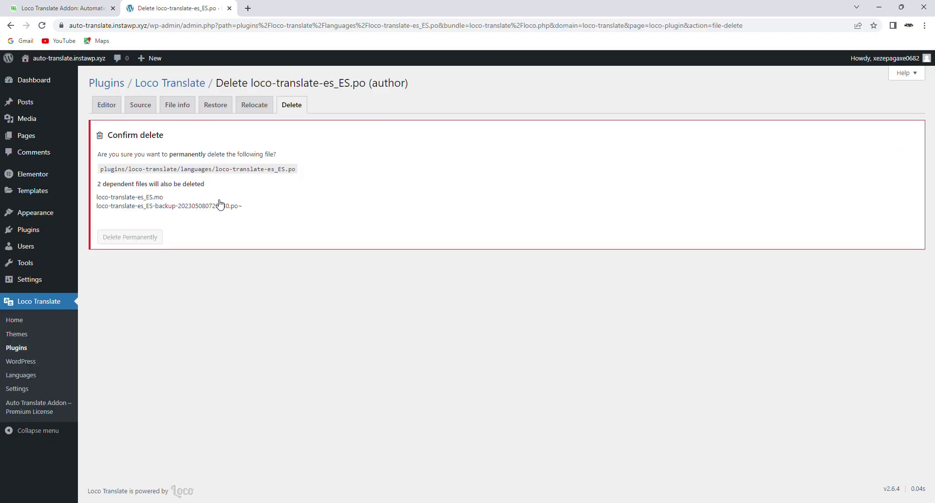
left_click(115, 268)
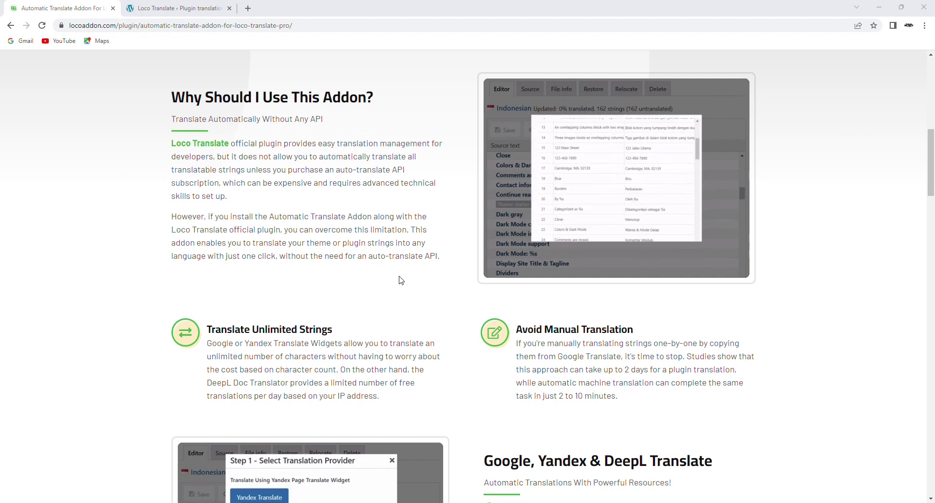
- Scroll further down the Automatic Translate Addon page on LocoAddon.com
scroll(401, 280, "down", 1)
scroll(401, 280, "down", 1)
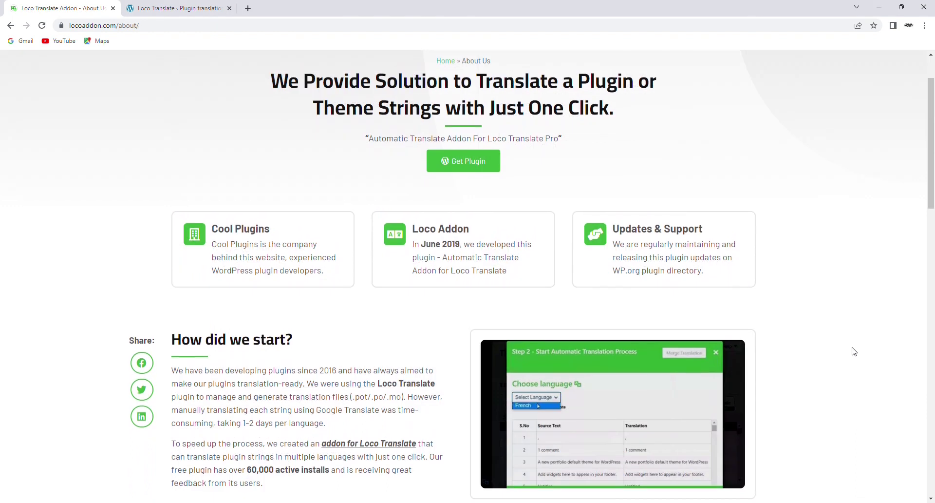